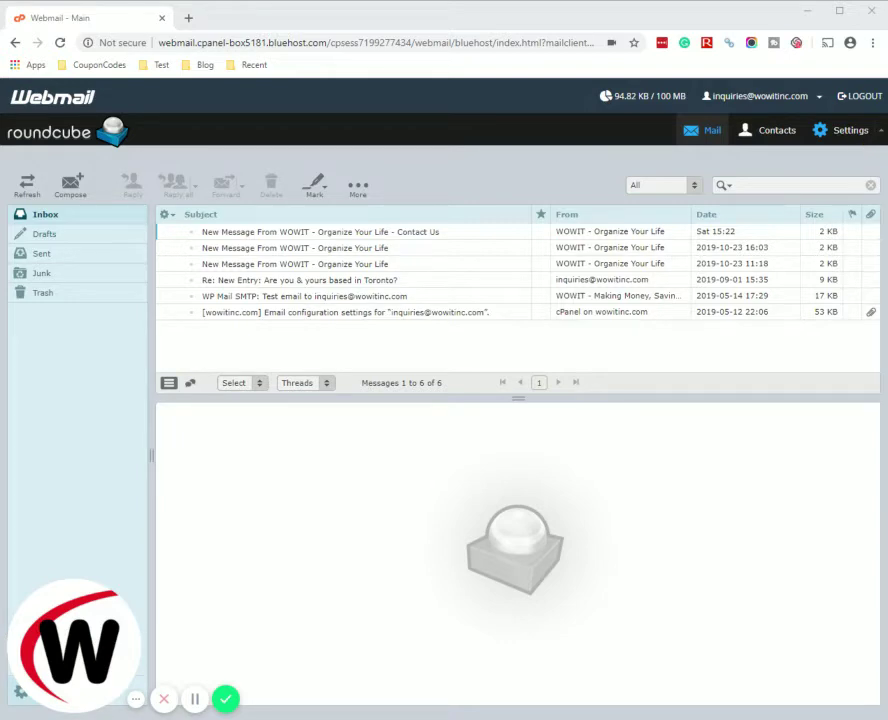
Step: Open the mailbox's Autoresponders page and start adding a new autoresponder
{"action": "left_click", "coordinate": [811, 99]}
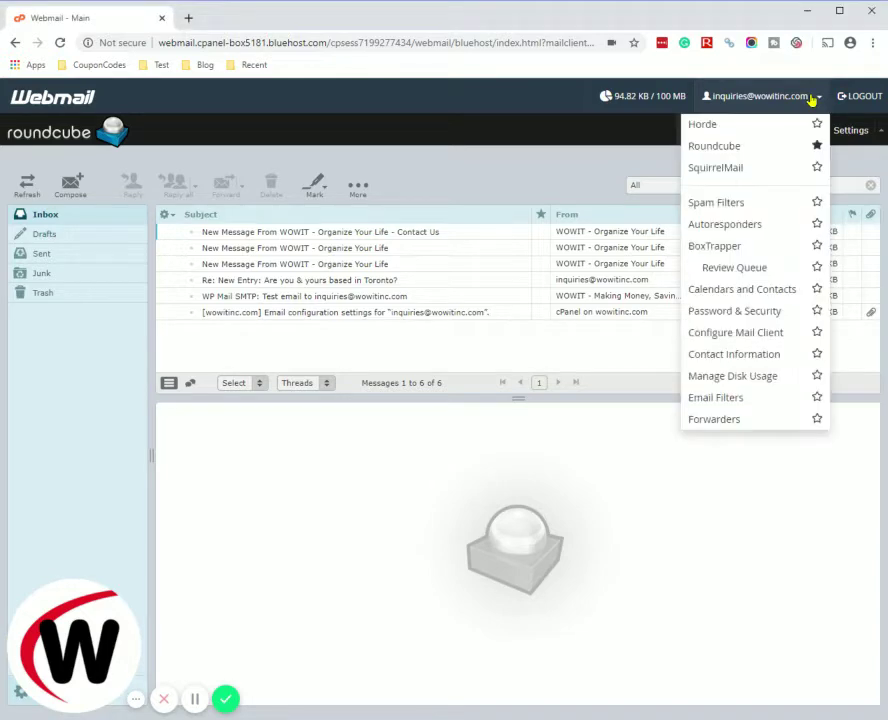
{"action": "left_click", "coordinate": [777, 230]}
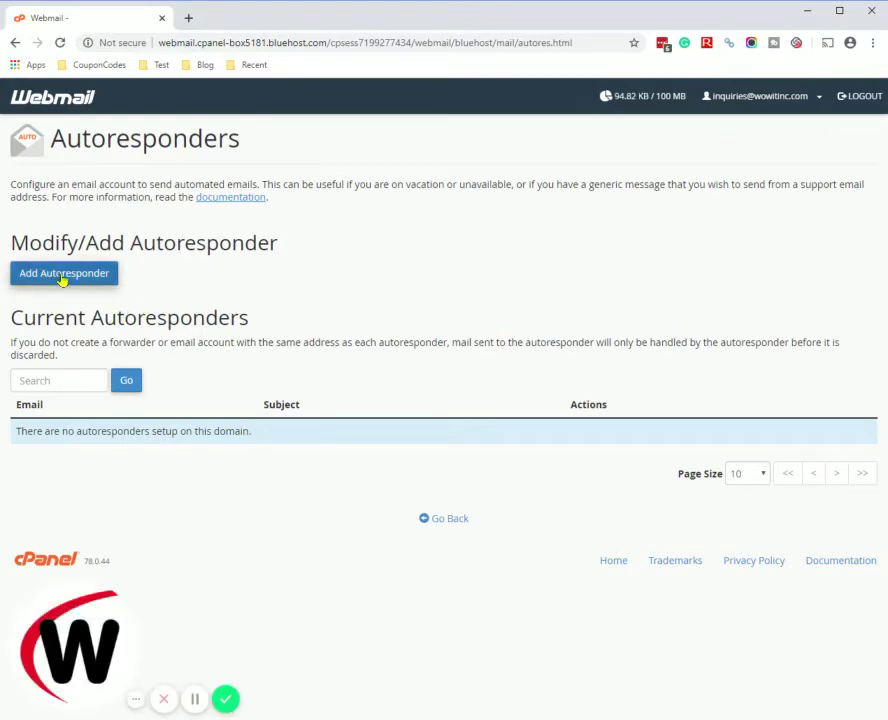
{"action": "left_click", "coordinate": [62, 279]}
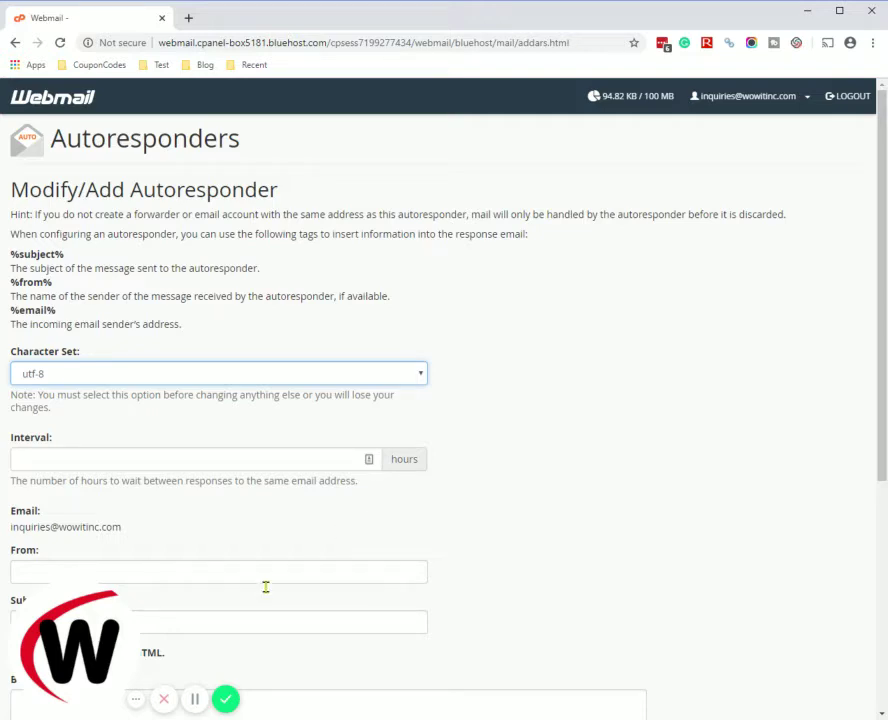
{"action": "left_click_drag", "start_coordinate": [114, 640], "coordinate": [230, 632]}
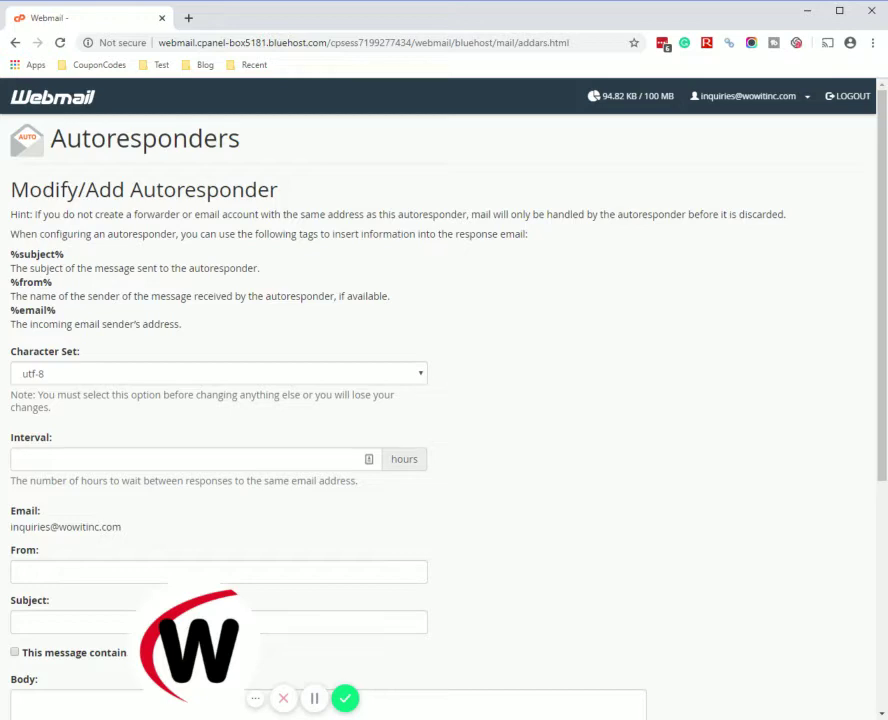
Step: Set the interval between responses to the same address to 96 hours
{"action": "scroll", "coordinate": [525, 456], "scroll_direction": "down", "scroll_amount": 1}
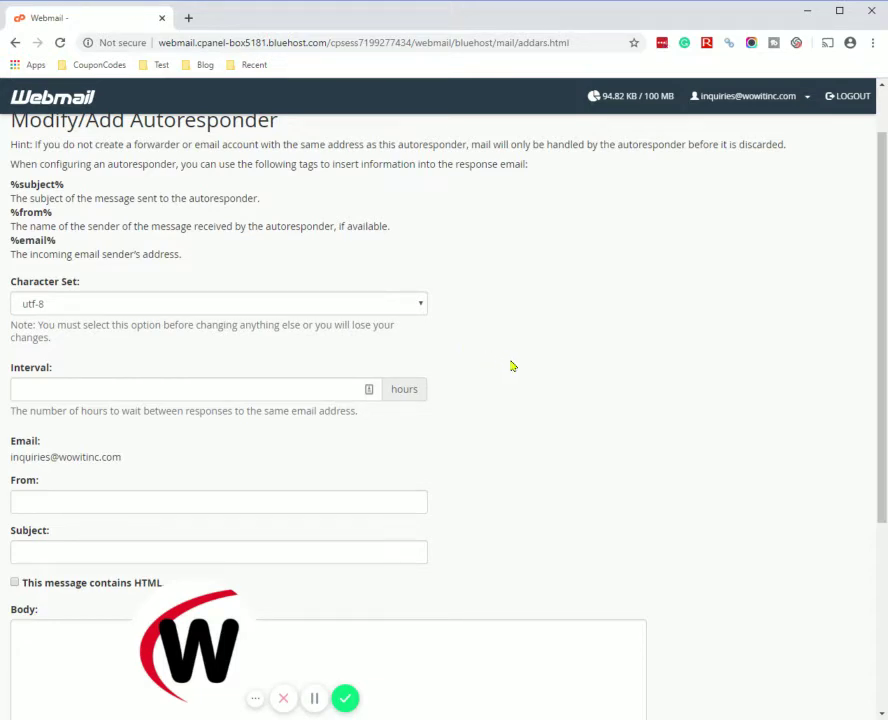
{"action": "scroll", "coordinate": [511, 365], "scroll_direction": "down", "scroll_amount": 1}
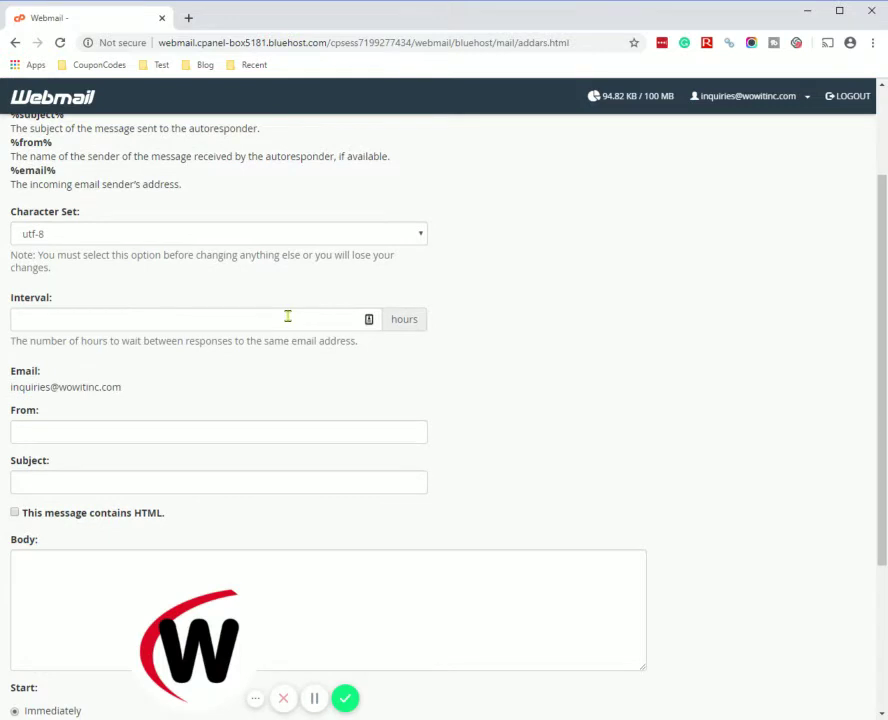
{"action": "left_click", "coordinate": [287, 316]}
{"action": "type", "text": "96"}
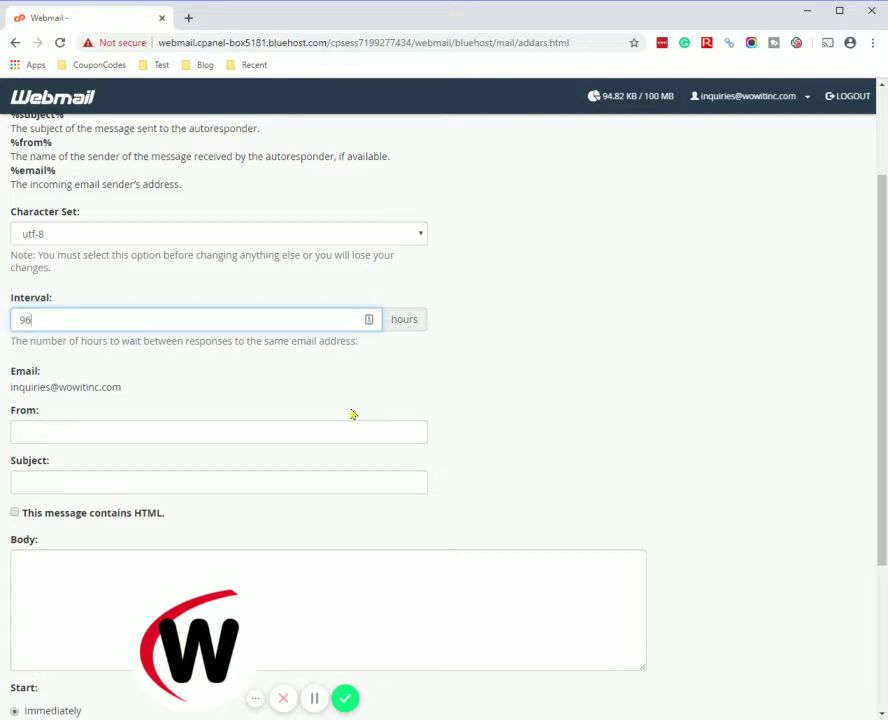
Step: Fill the autoresponder's From field with the %email% tag and its Subject with the %subject% tag
{"action": "left_click", "coordinate": [311, 431]}
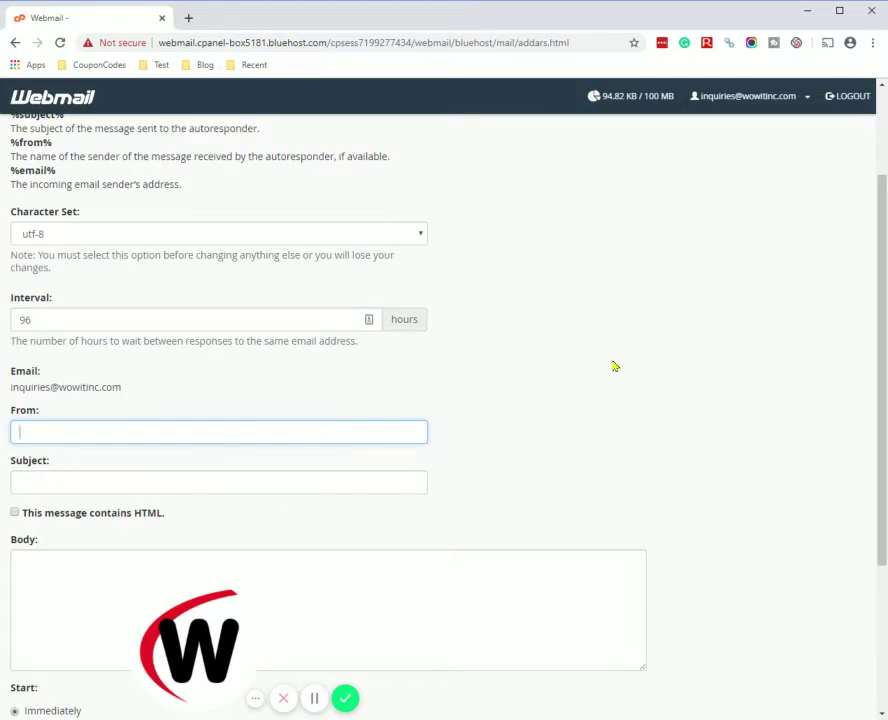
{"action": "left_click", "coordinate": [881, 86]}
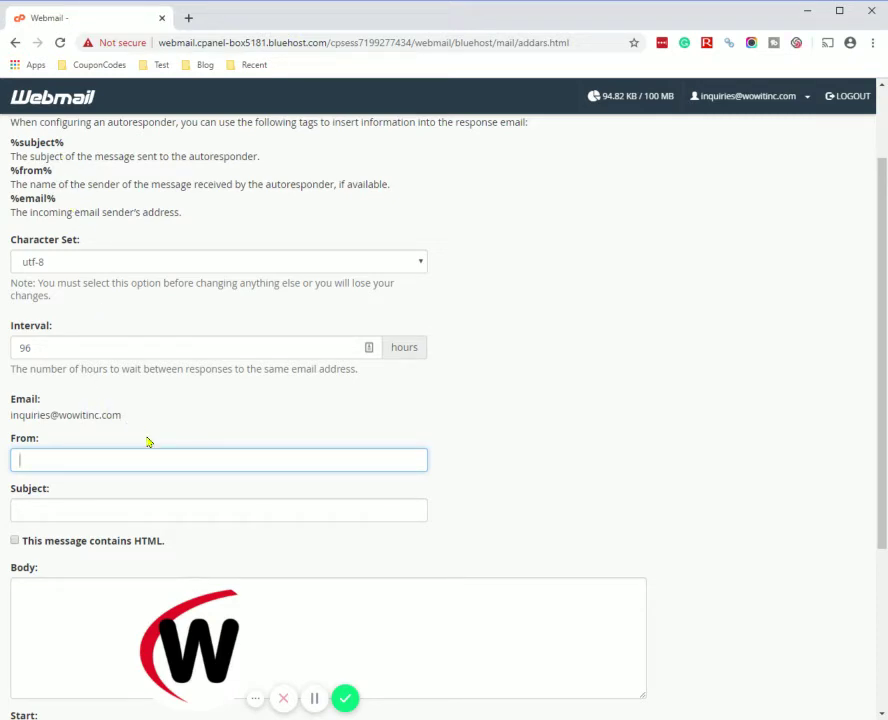
{"action": "type", "text": "%email%"}
{"action": "left_click", "coordinate": [131, 509]}
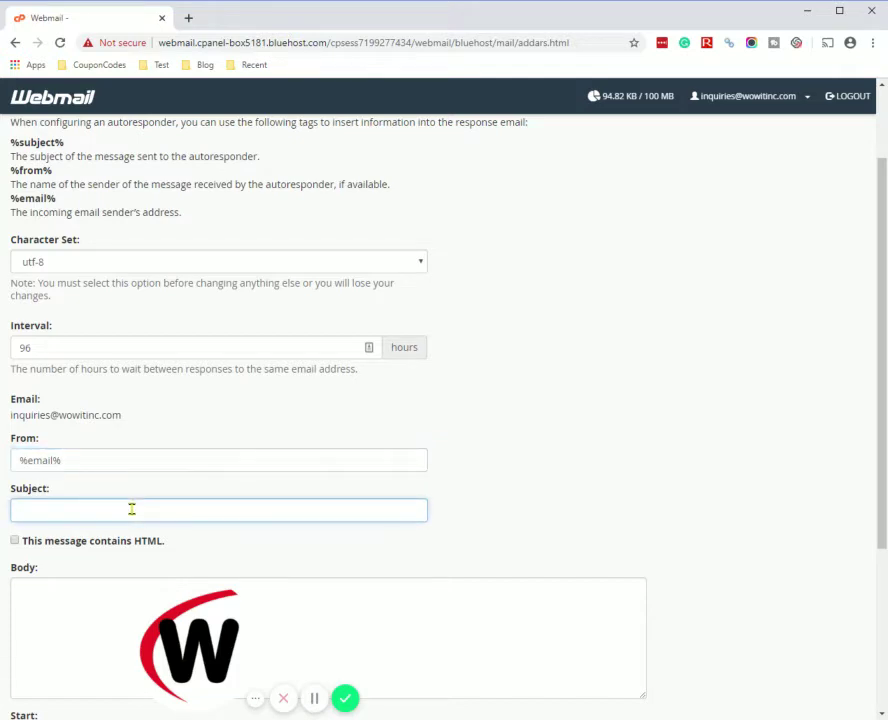
{"action": "type", "text": "%subject%"}
Step: Write the body as a thank-you for connecting, with an automatic confirmation of receipt, a request for patience, and a signed closing line
{"action": "scroll", "coordinate": [708, 433], "scroll_direction": "down", "scroll_amount": 1}
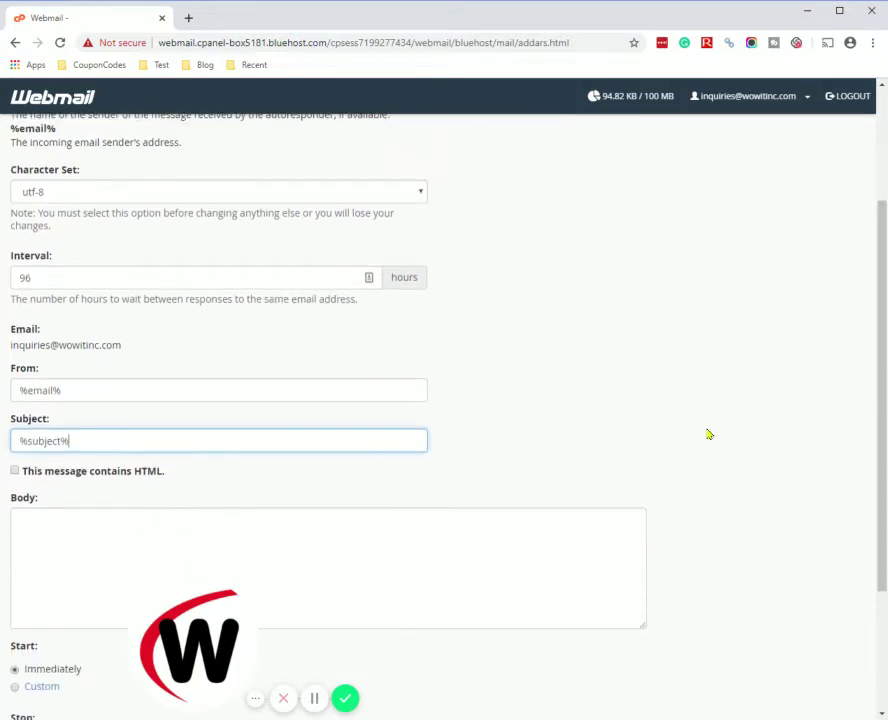
{"action": "scroll", "coordinate": [698, 430], "scroll_direction": "down", "scroll_amount": 1}
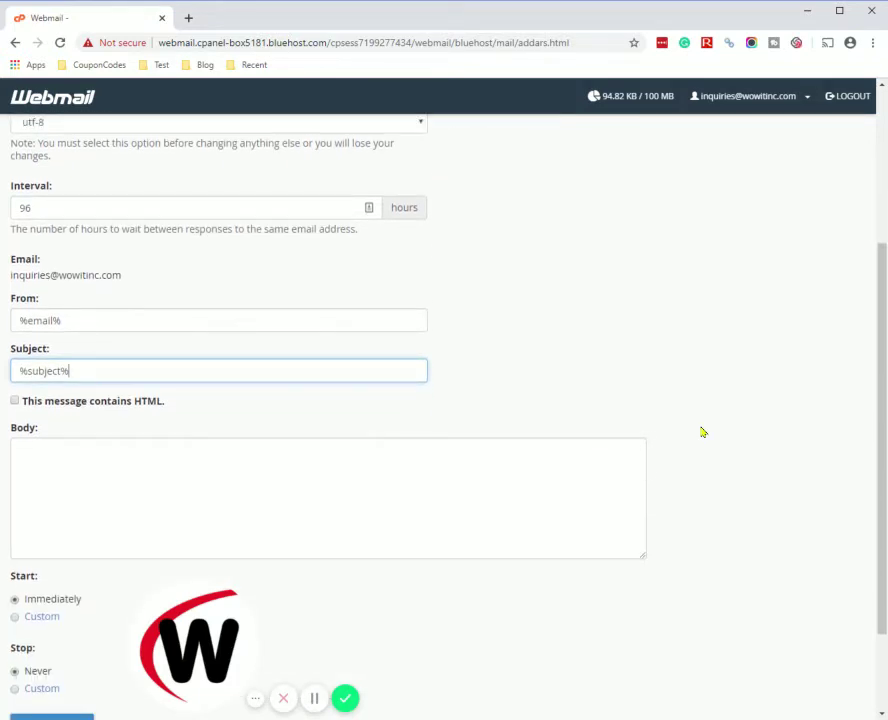
{"action": "scroll", "coordinate": [705, 431], "scroll_direction": "down", "scroll_amount": 1}
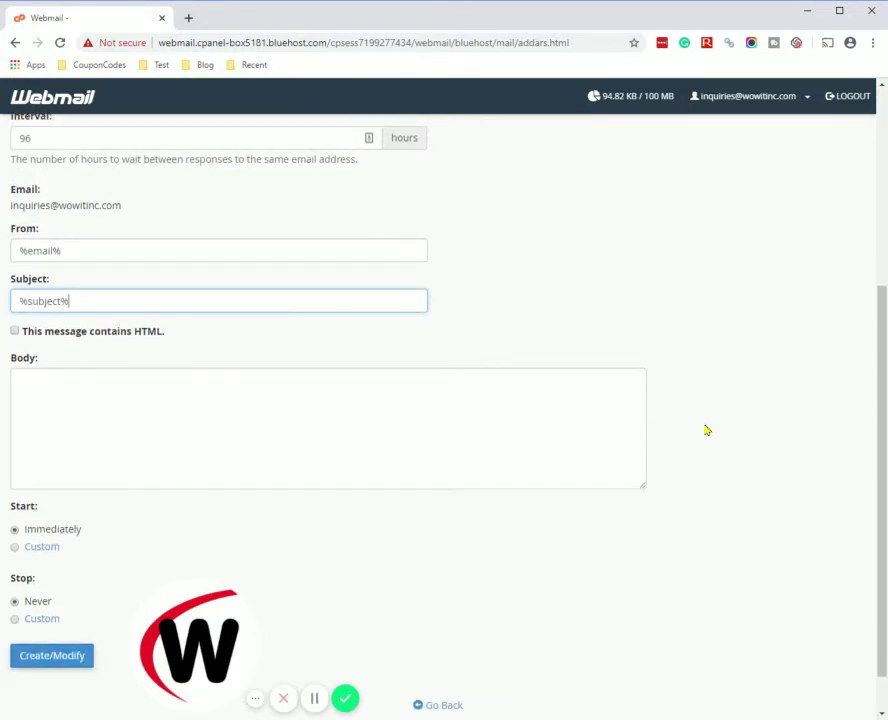
{"action": "left_click", "coordinate": [287, 397]}
{"action": "type", "text": "Thank you so much for connecting.  This is an automatic response to let you know I've received your email.  I love to hear from you and I try to respond to every email from my readers.  Sometimes there's just a lot of email so please be patient.  I'll do my best to reply as quickly as possible.  I look forward to chatting with you! Donna at WOWIT"}
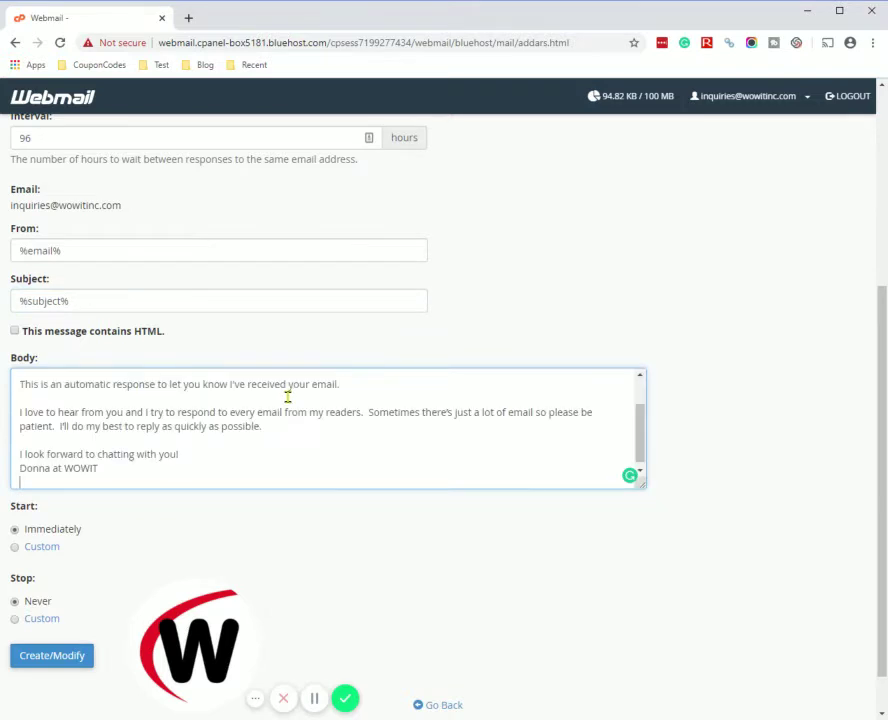
{"action": "key", "text": "BackSpace"}
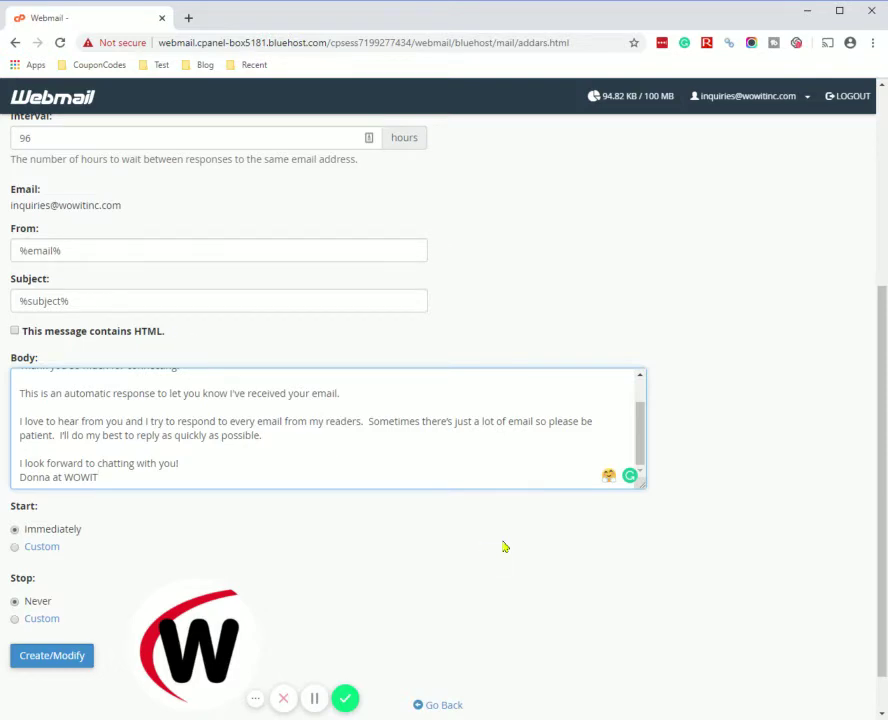
{"action": "scroll", "coordinate": [558, 552], "scroll_direction": "down", "scroll_amount": 1}
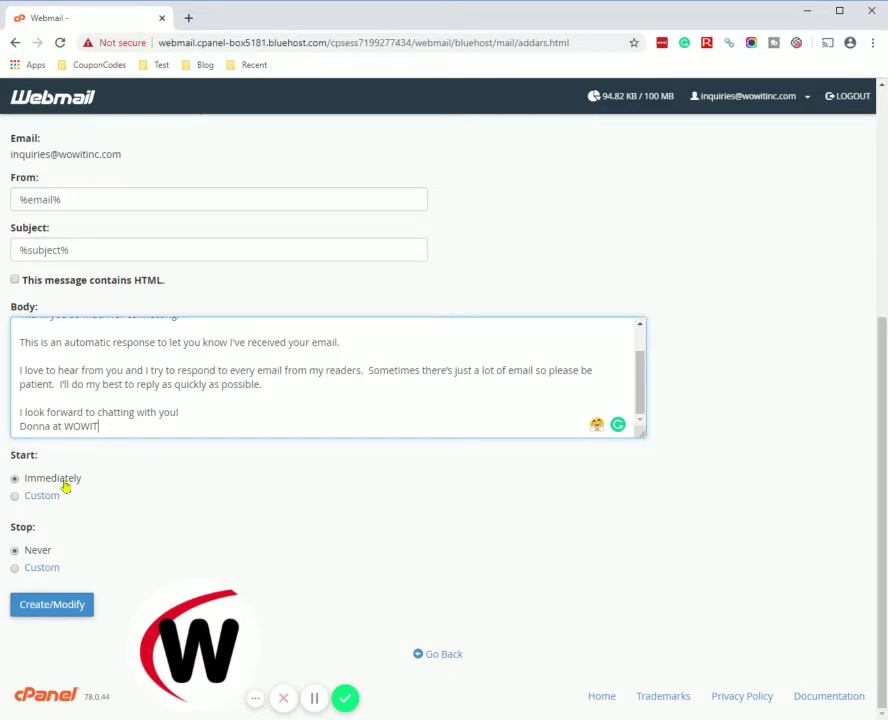
{"action": "left_click", "coordinate": [15, 568]}
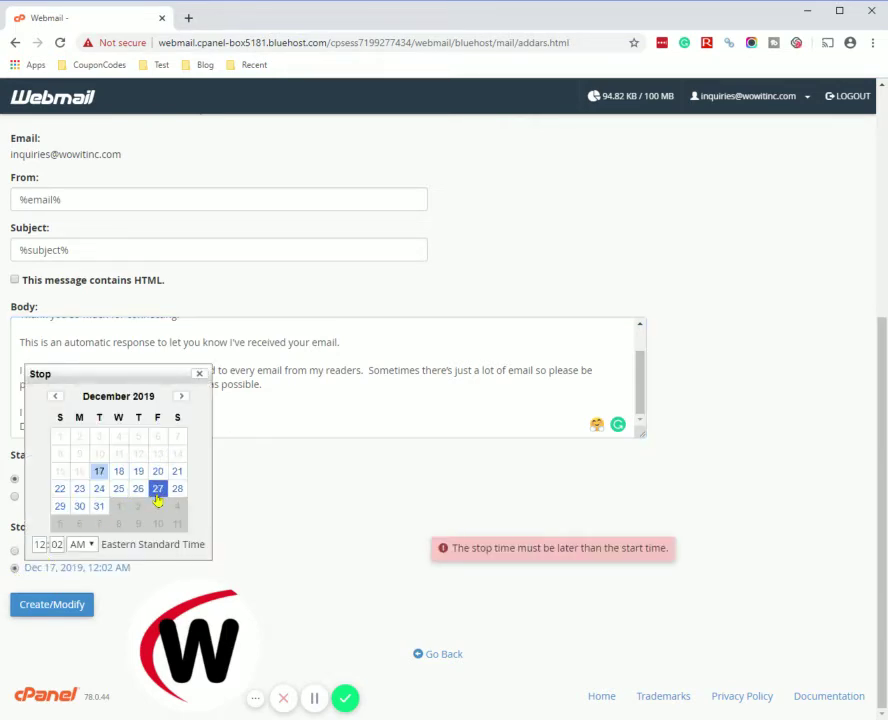
{"action": "left_click", "coordinate": [197, 376]}
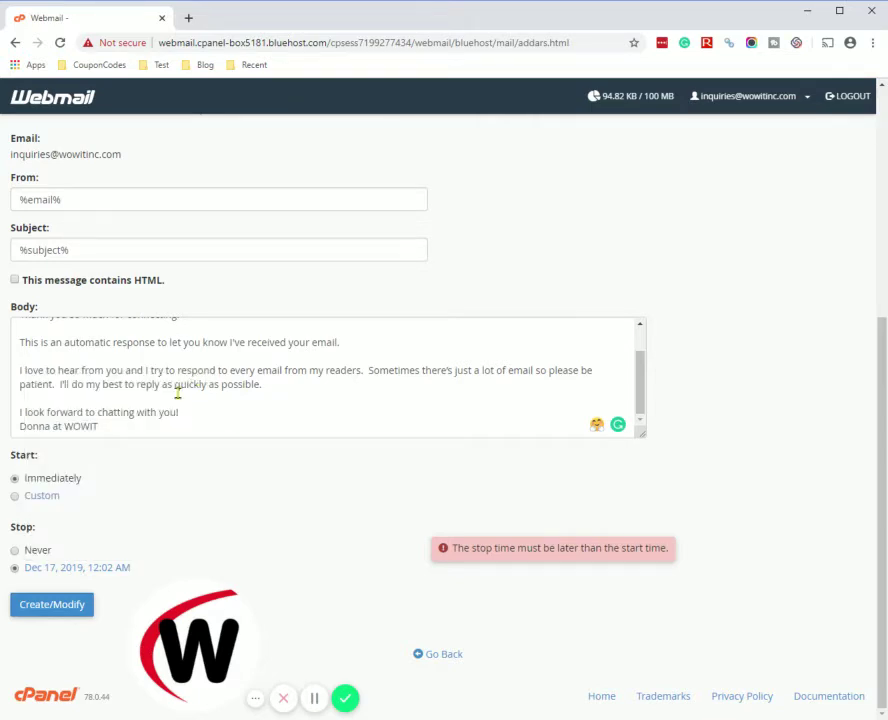
{"action": "left_click", "coordinate": [15, 551]}
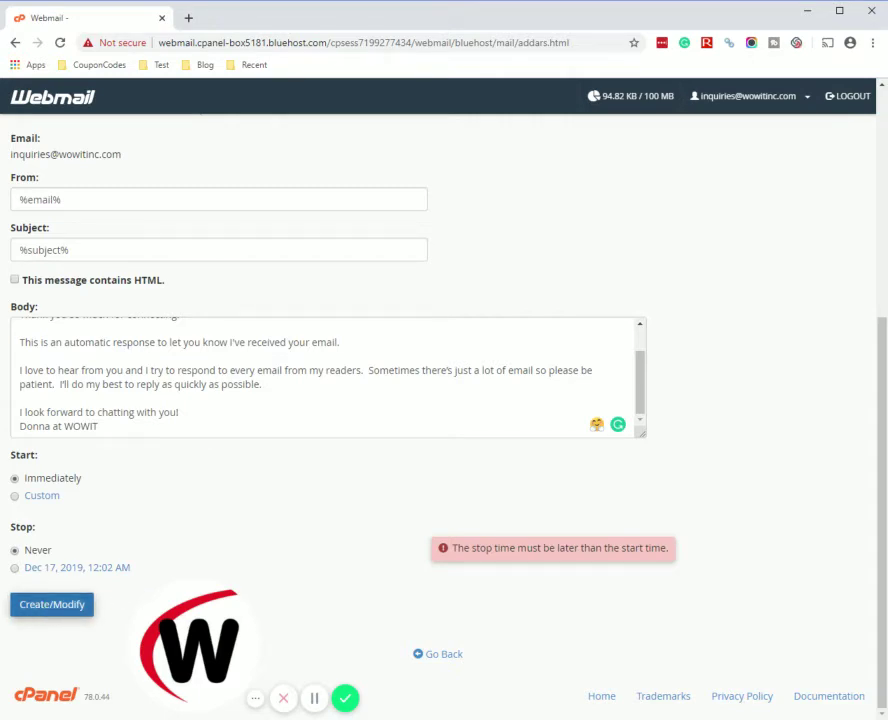
Step: Create the autoresponder and reopen the Autoresponders page to check the list of current autoresponders
{"action": "left_click", "coordinate": [38, 606]}
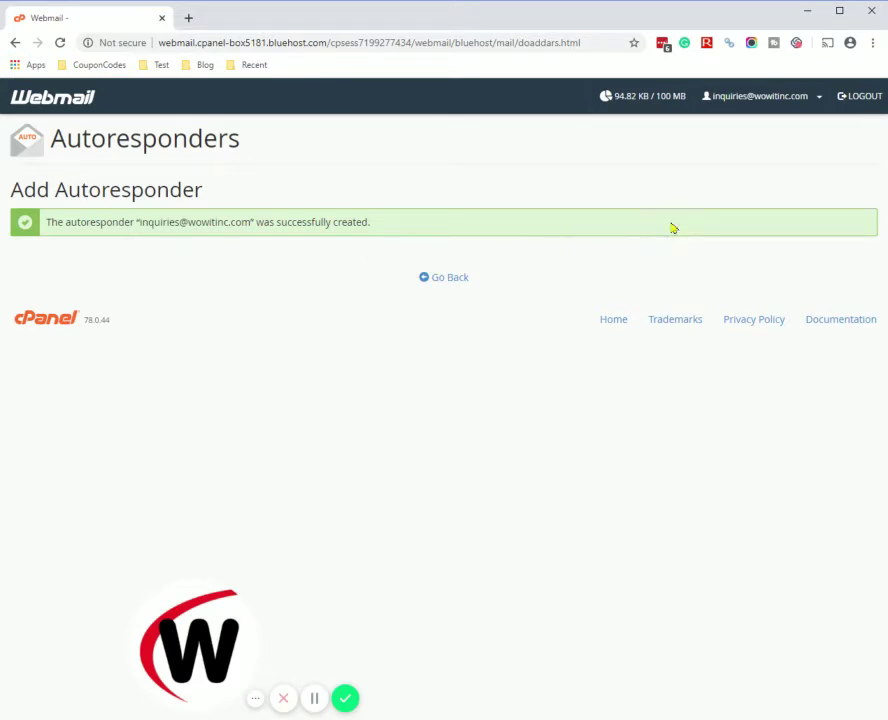
{"action": "left_click", "coordinate": [807, 103]}
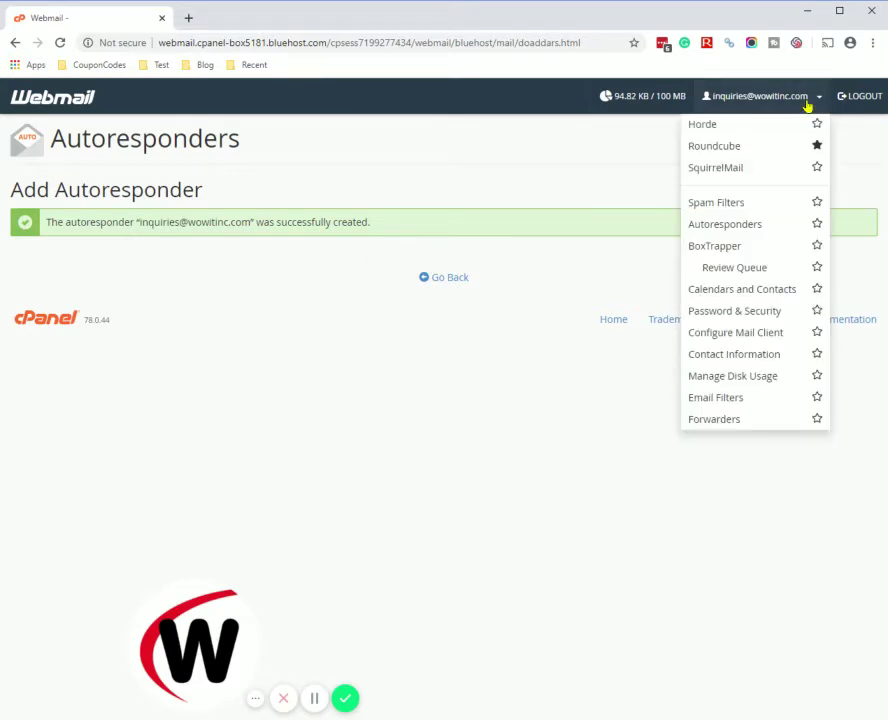
{"action": "left_click", "coordinate": [783, 232]}
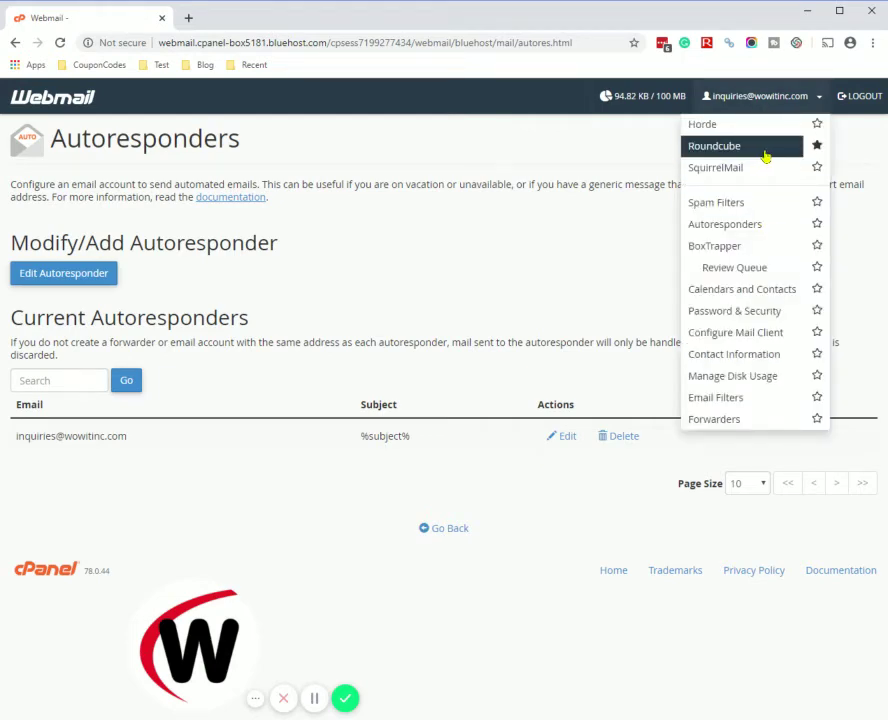
Step: Return to the Roundcube inbox, refresh it, and open the "Testing the auto-responder" message
{"action": "left_click", "coordinate": [762, 155]}
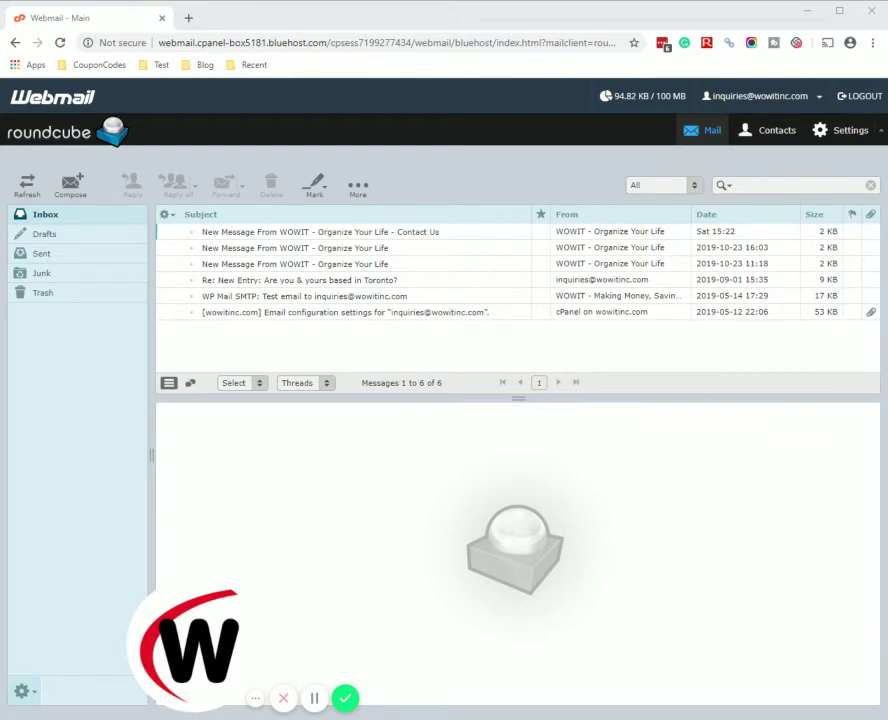
{"action": "left_click", "coordinate": [27, 191]}
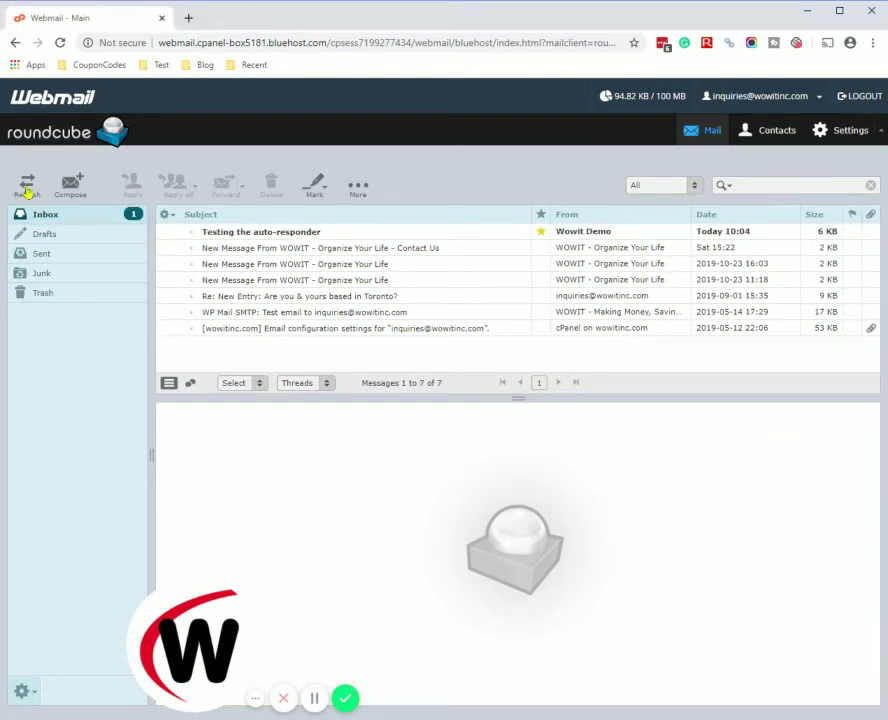
{"action": "left_click", "coordinate": [276, 236]}
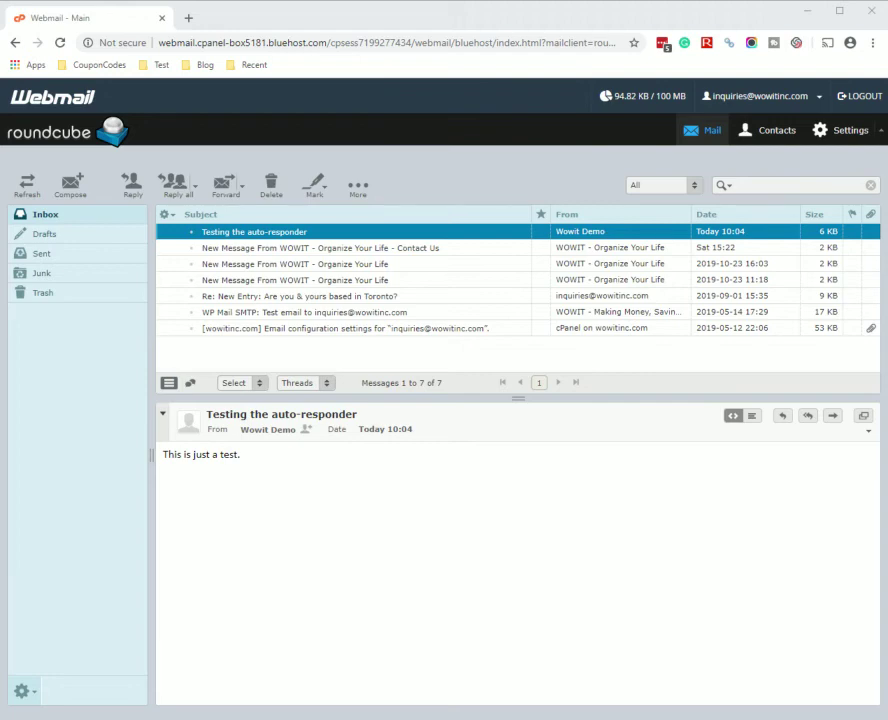
Step: Refresh the inbox until the "Fw: test" message arrives, and read through the forwarded automatic response
{"action": "left_click", "coordinate": [22, 186]}
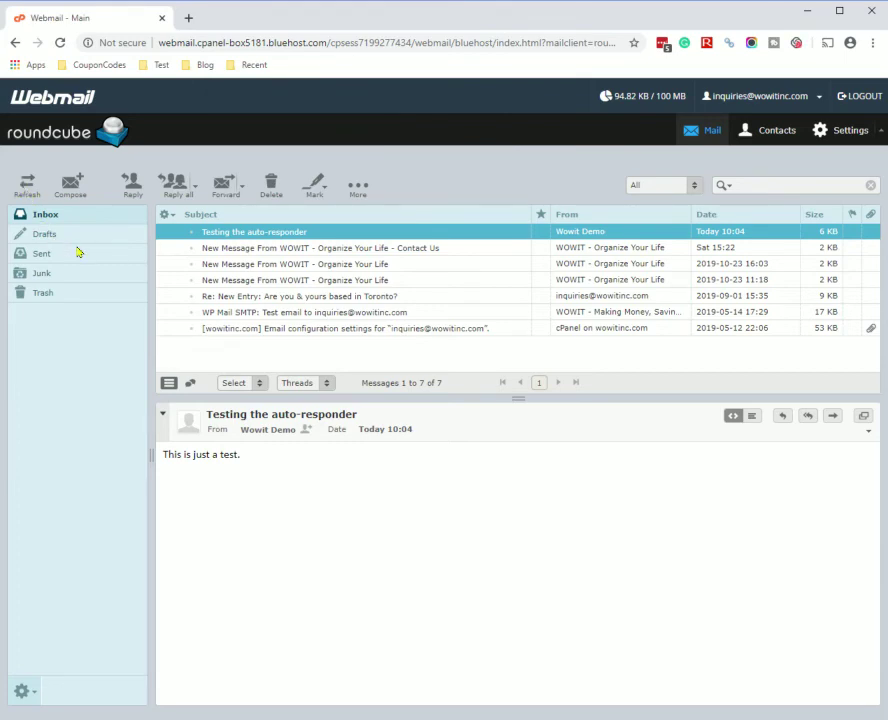
{"action": "left_click", "coordinate": [28, 190]}
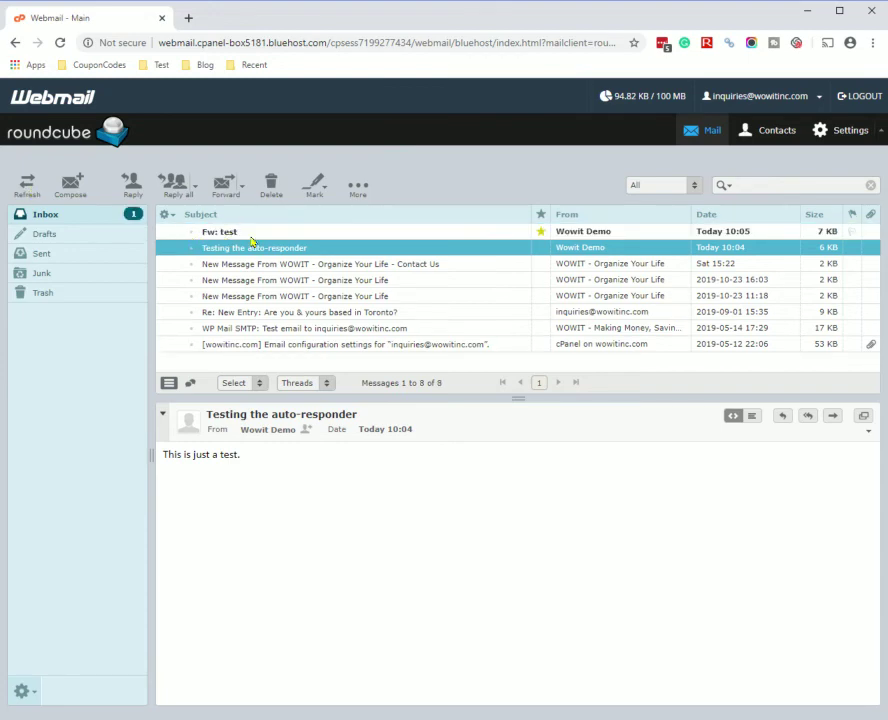
{"action": "left_click", "coordinate": [248, 233]}
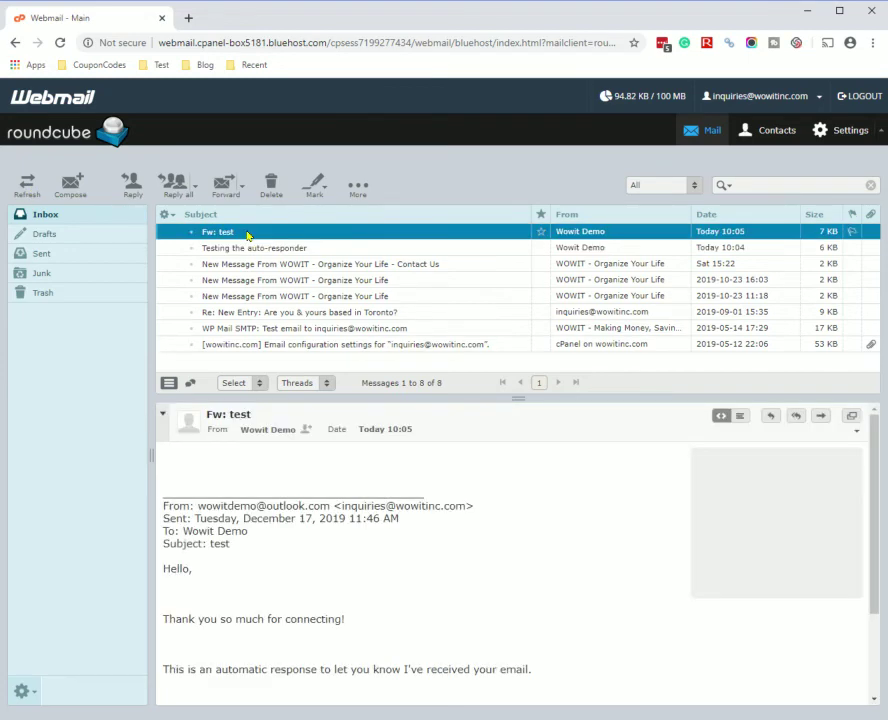
{"action": "scroll", "coordinate": [570, 553], "scroll_direction": "down", "scroll_amount": 2}
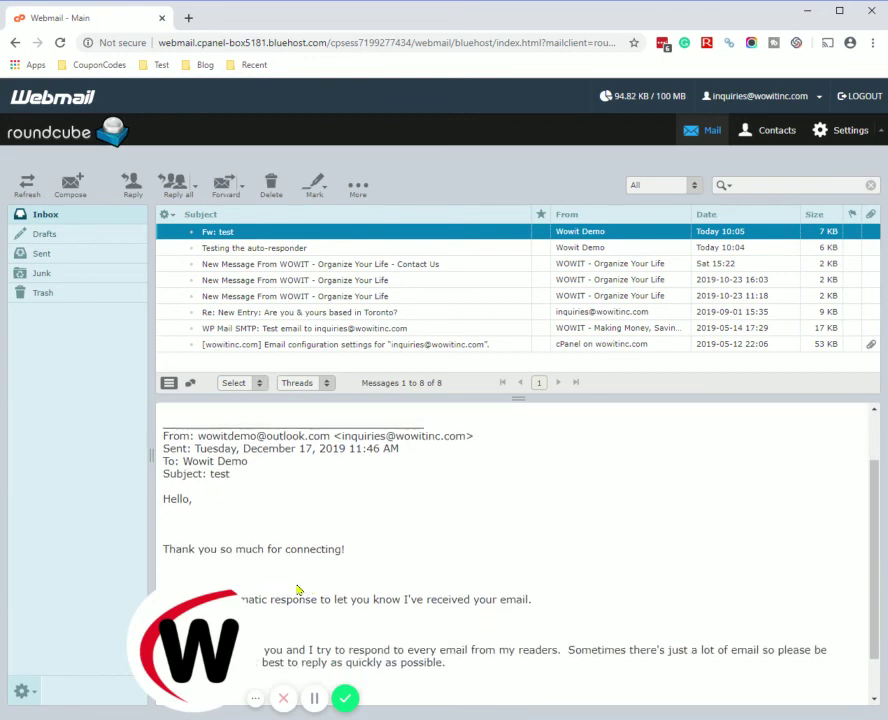
{"action": "left_click_drag", "start_coordinate": [198, 636], "coordinate": [72, 637]}
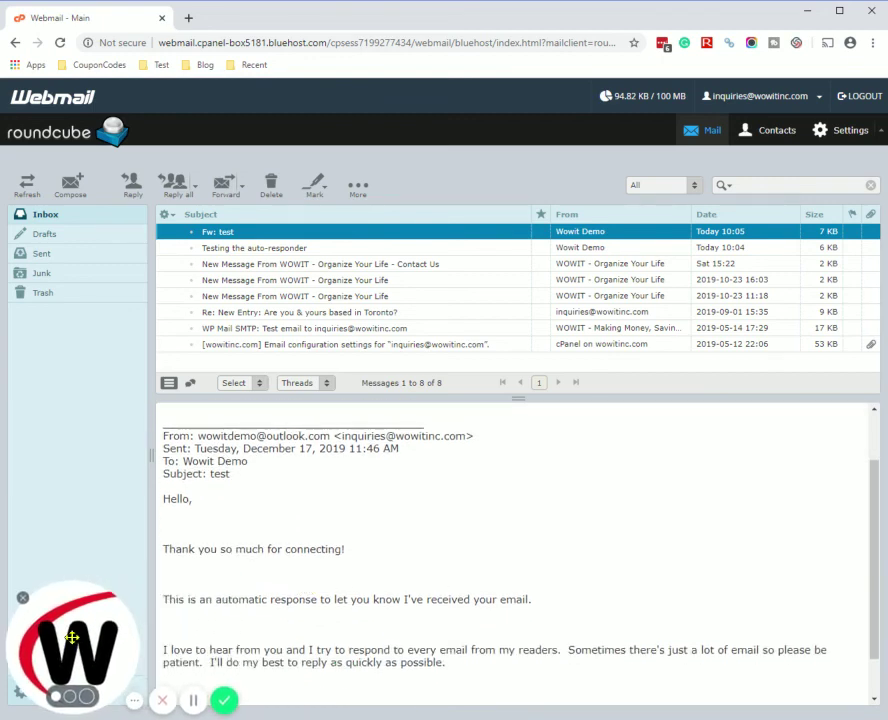
{"action": "scroll", "coordinate": [434, 570], "scroll_direction": "down", "scroll_amount": 1}
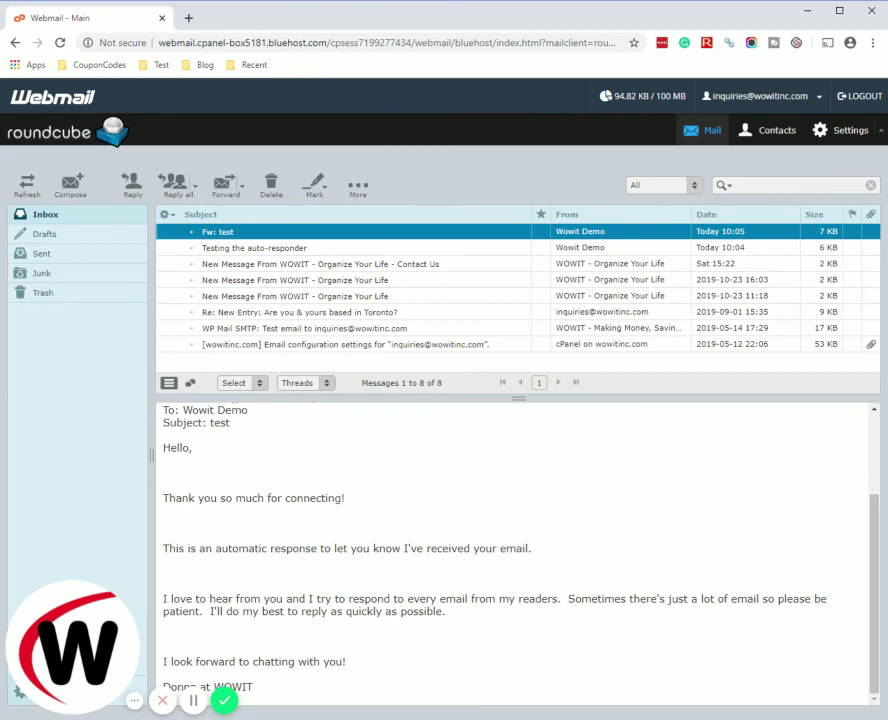
{"action": "scroll", "coordinate": [610, 550], "scroll_direction": "up", "scroll_amount": 3}
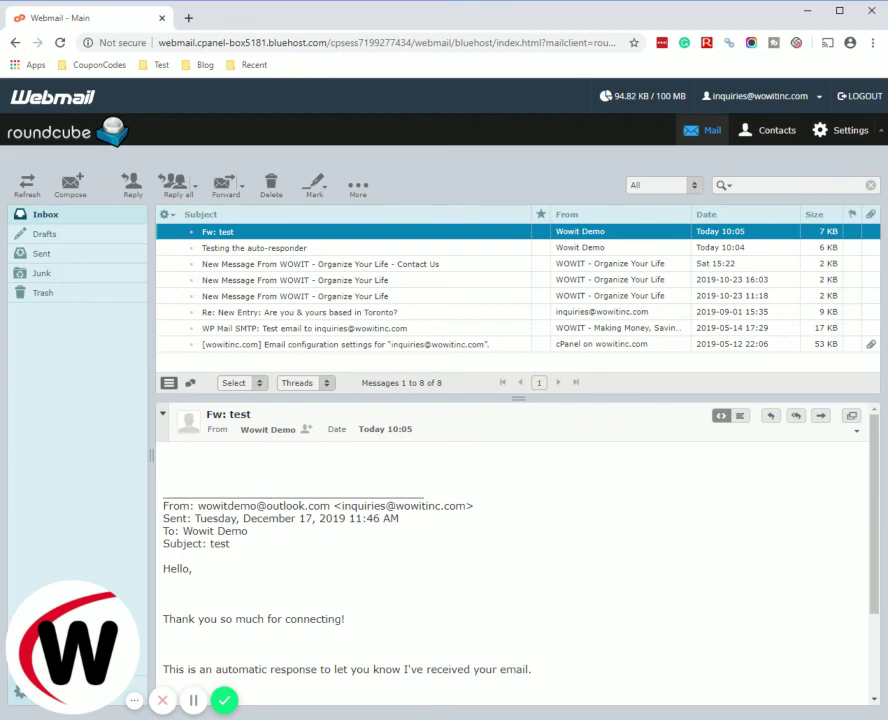
{"action": "left_click", "coordinate": [793, 96]}
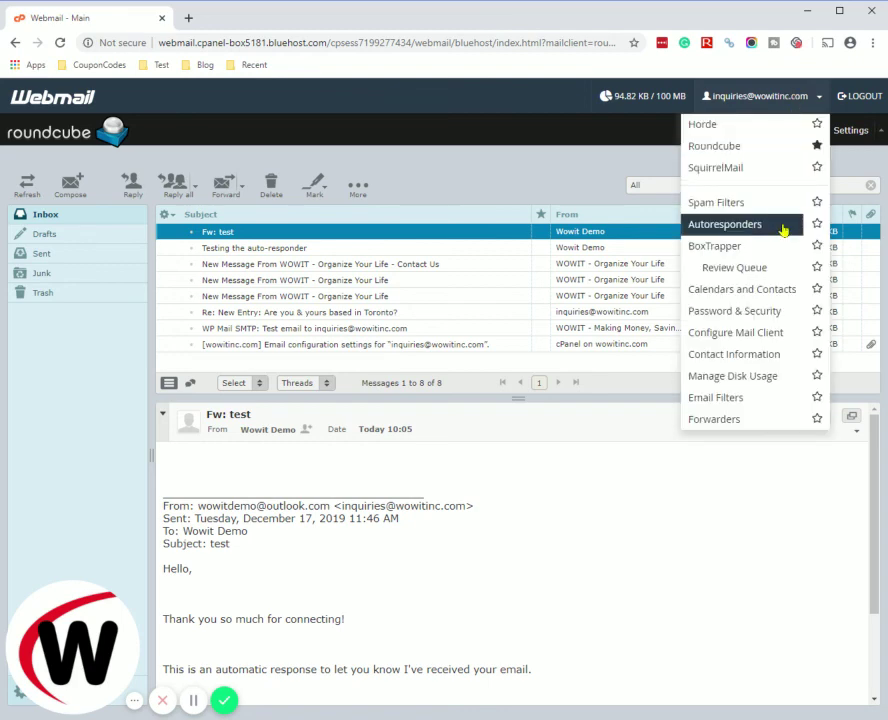
{"action": "left_click", "coordinate": [461, 88]}
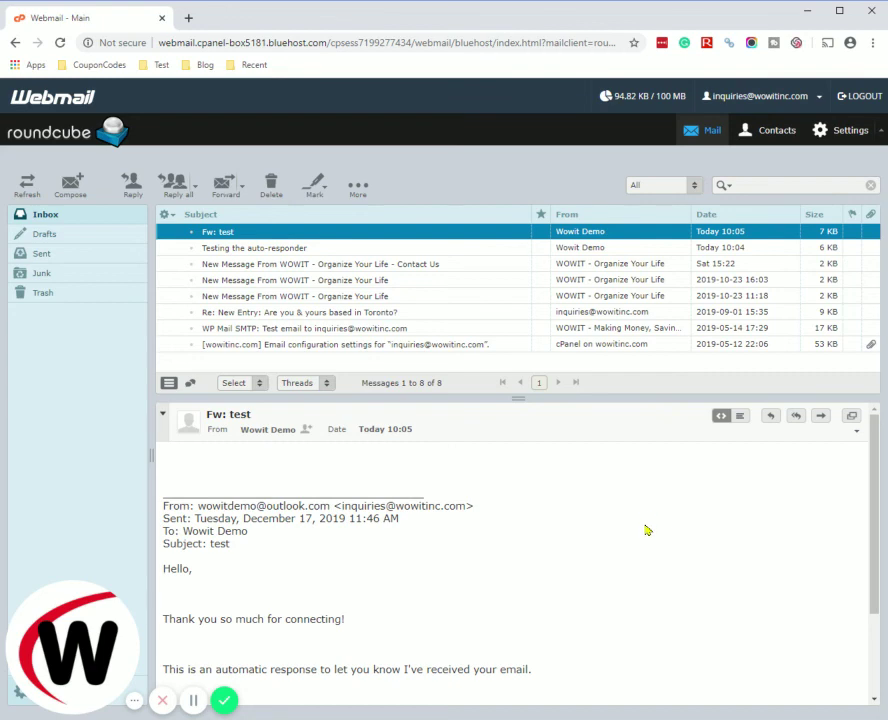